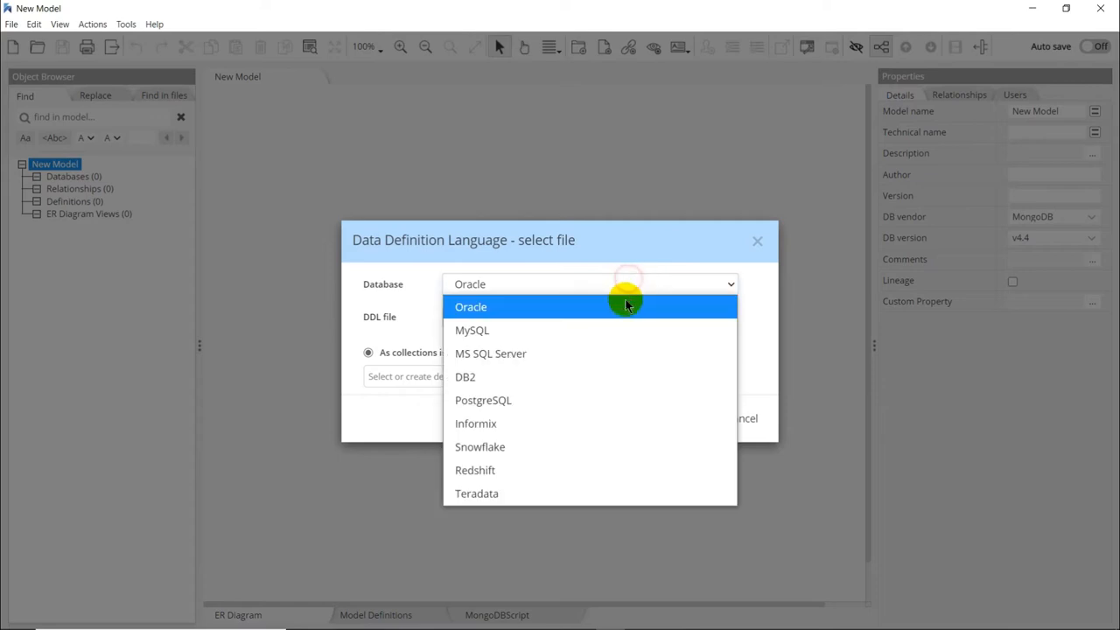
Step: Reverse-engineer the Oracle DDL file Northwind Oracle schema.sql into the model
click(604, 307)
click(725, 317)
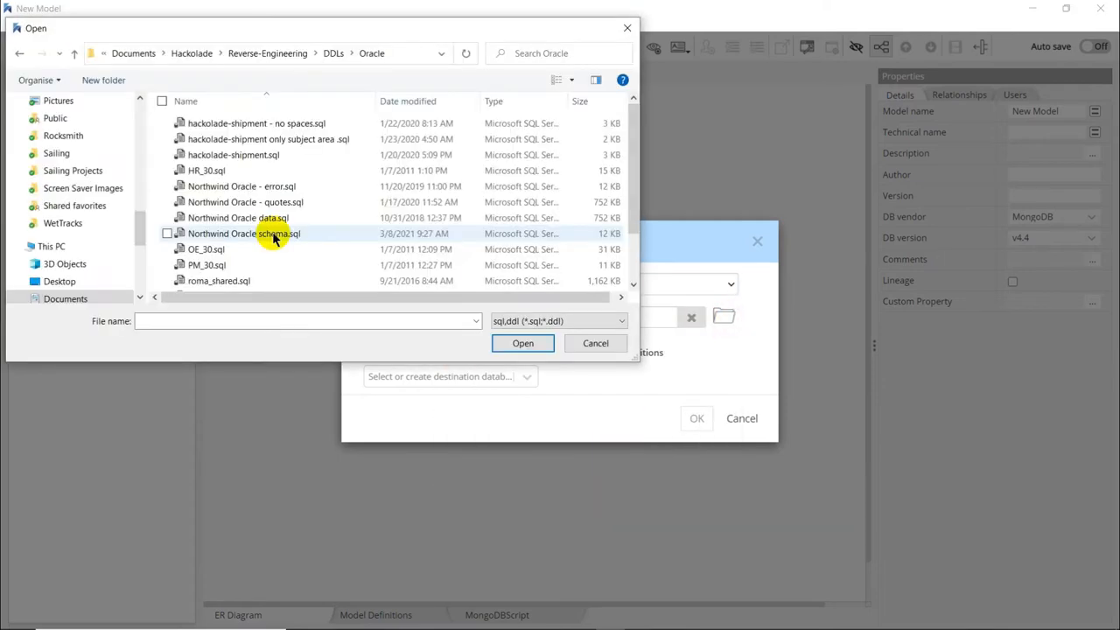
double_click(295, 230)
click(684, 429)
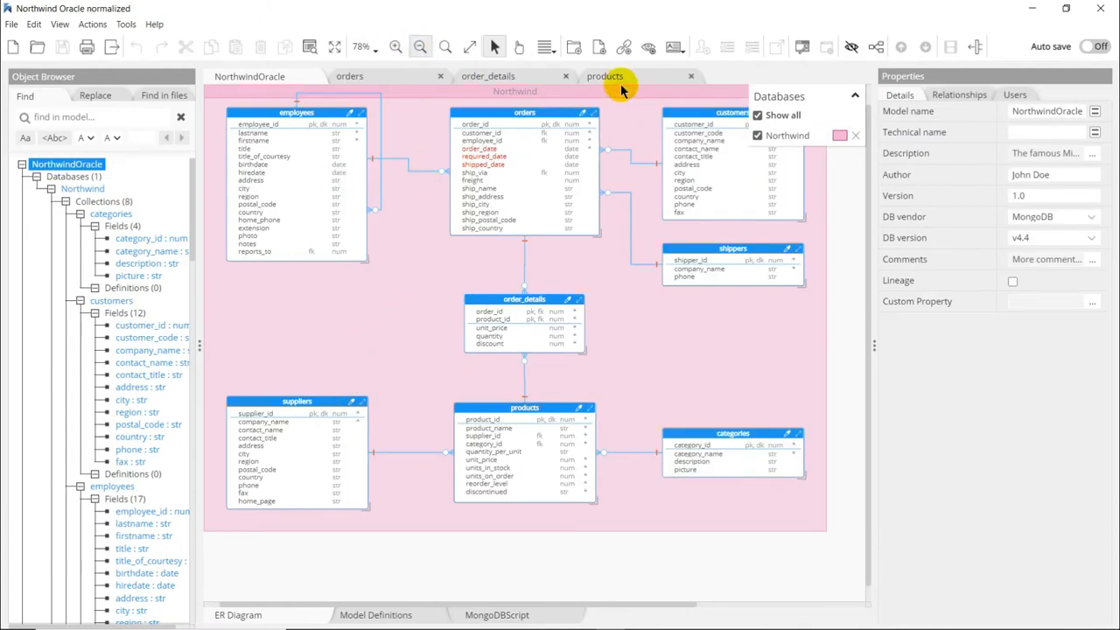
Step: Apply Suggest Denormalization to the order_details and orders collections, favoring embedding as an array in parent
click(394, 44)
click(523, 46)
drag(489, 338, 394, 336)
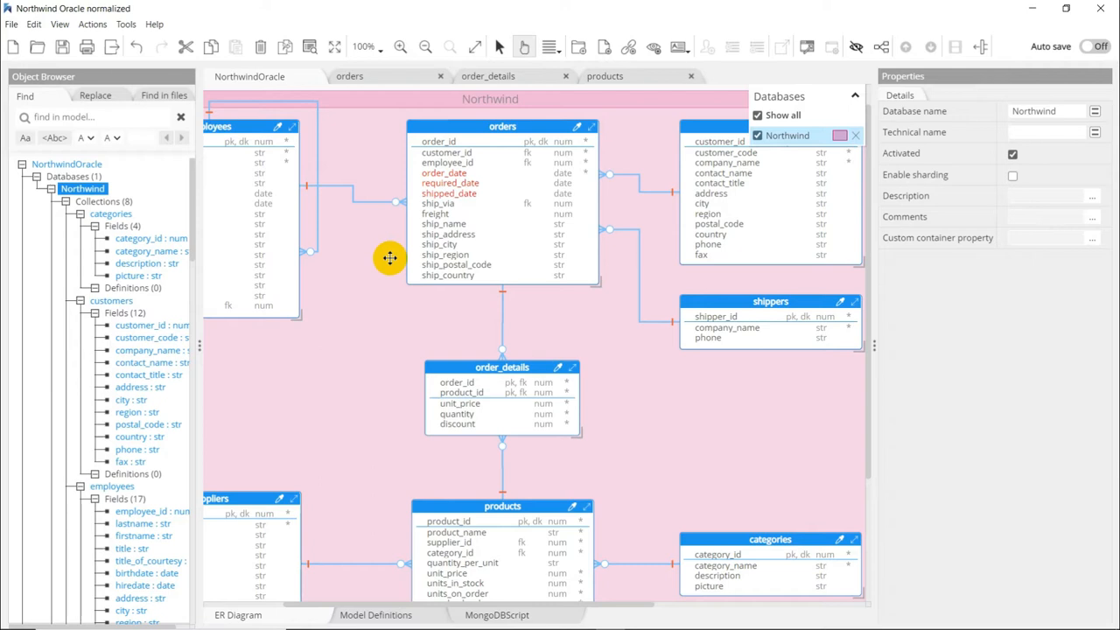
drag(389, 257, 421, 248)
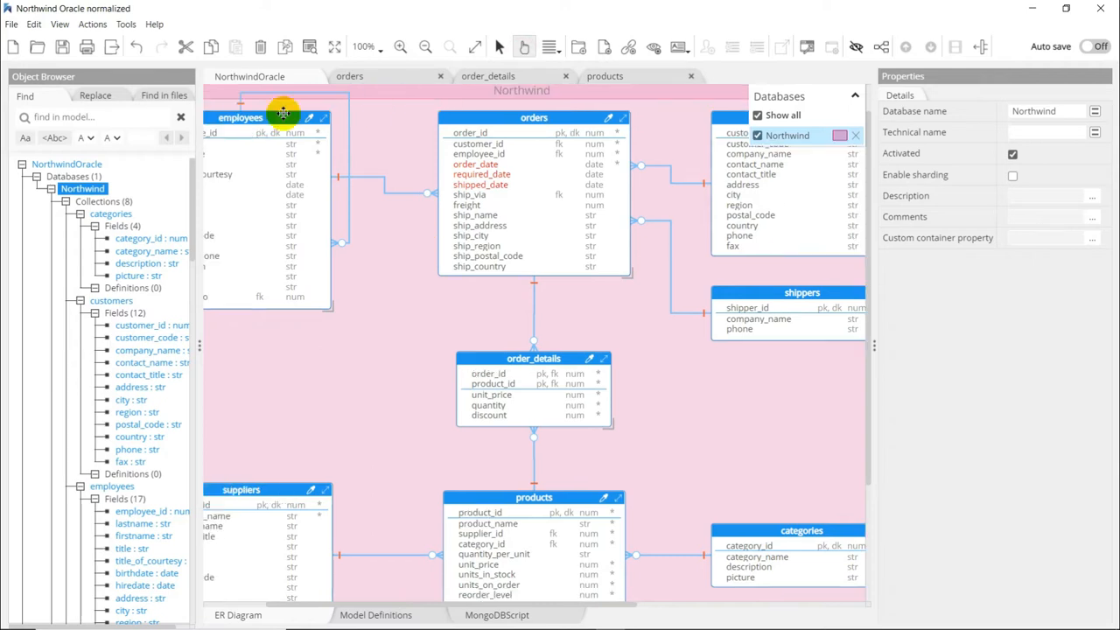
click(127, 25)
click(144, 93)
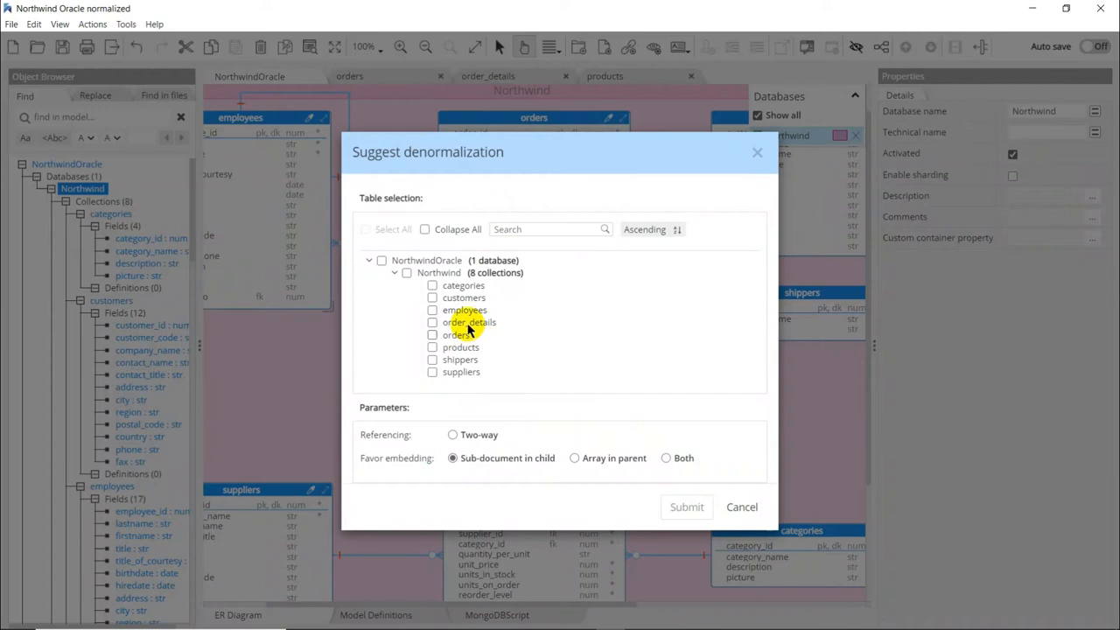
click(464, 322)
click(455, 335)
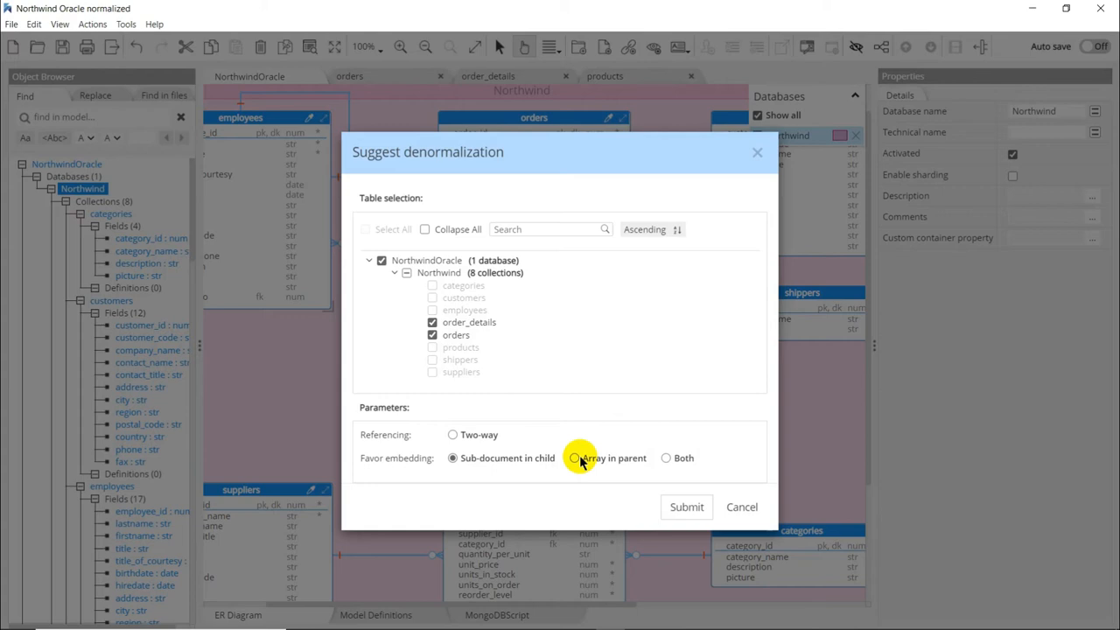
click(575, 459)
click(682, 506)
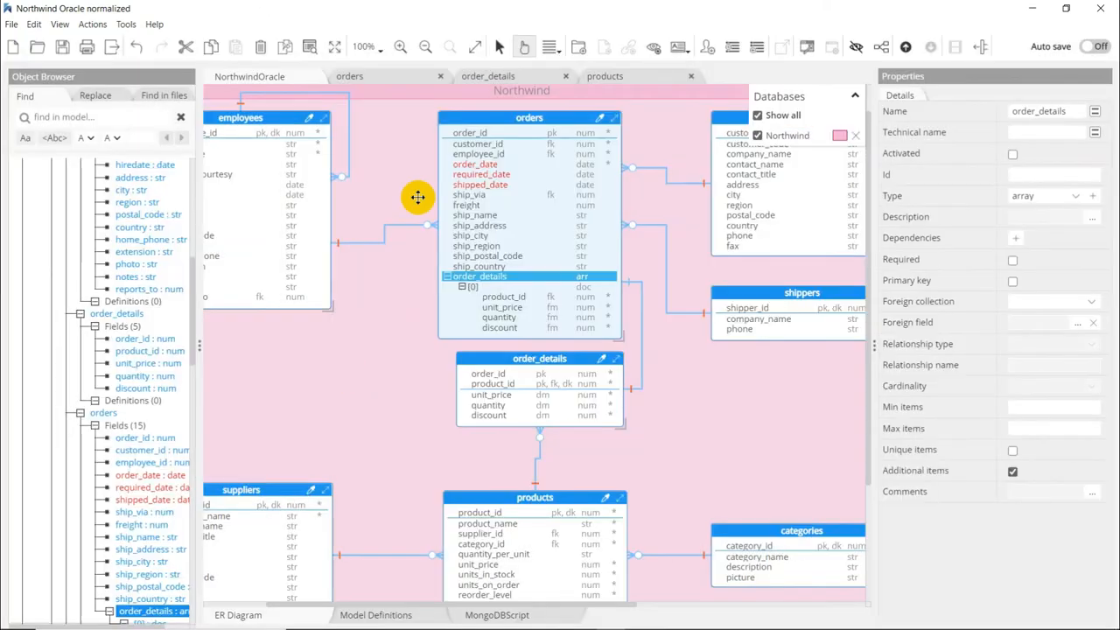
Step: Remove the standalone order_details collection and draw a relationship between product_id in orders' order_details array and product_id in products
click(500, 46)
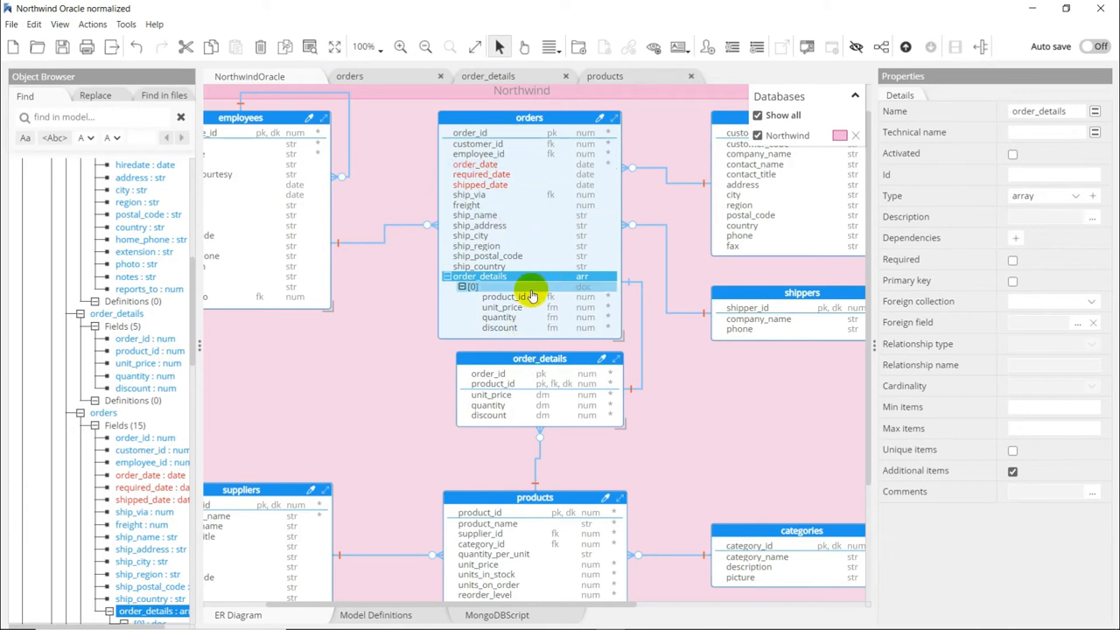
click(537, 354)
click(536, 356)
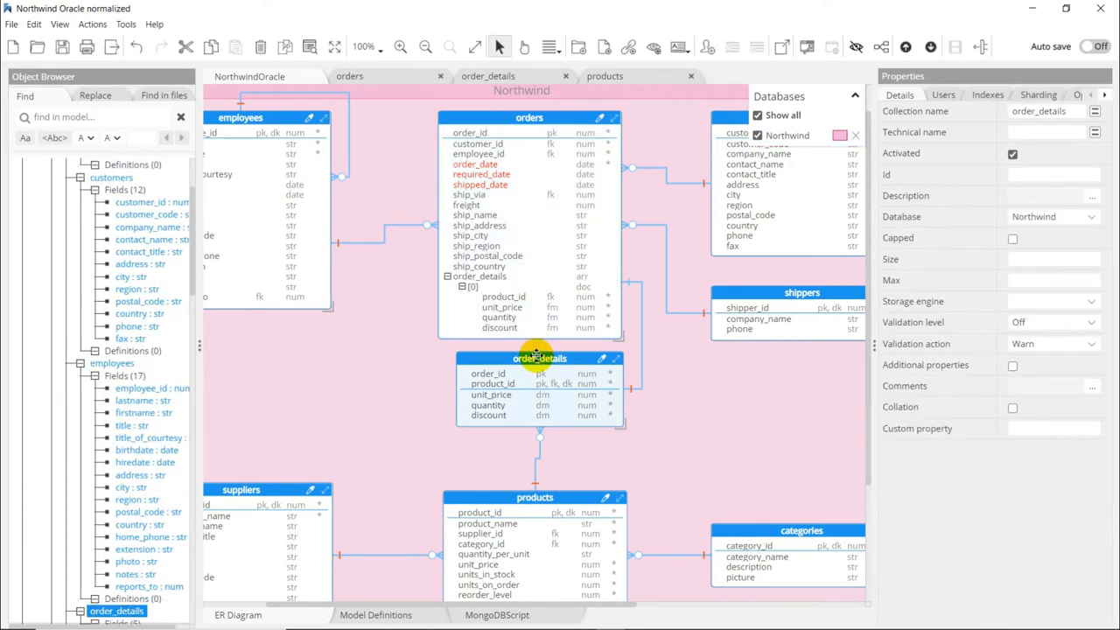
key(Delete)
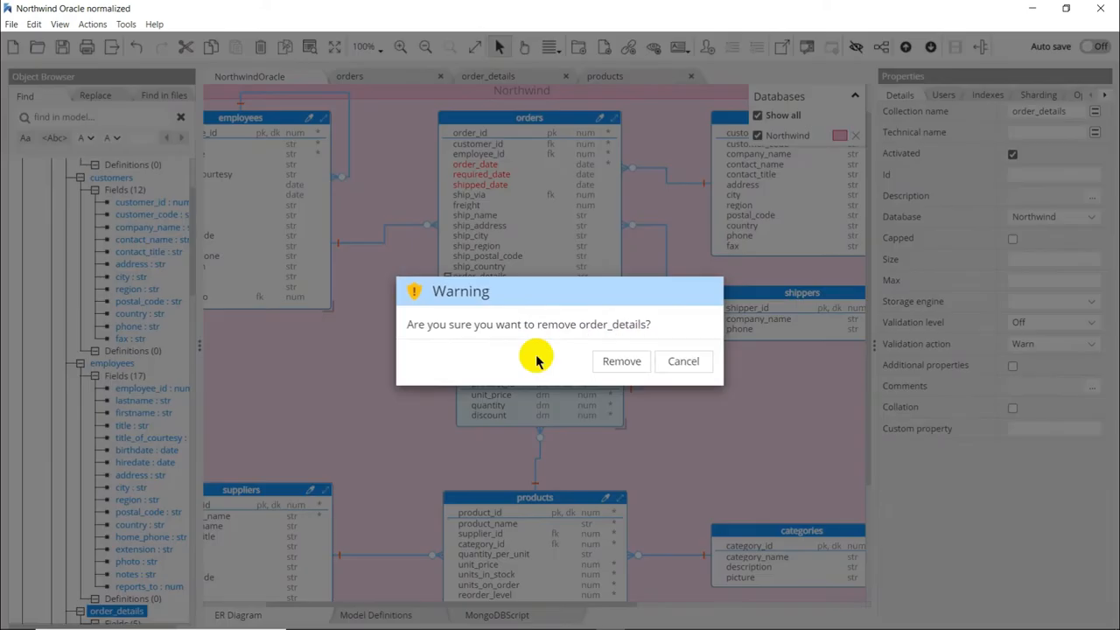
click(617, 360)
click(561, 298)
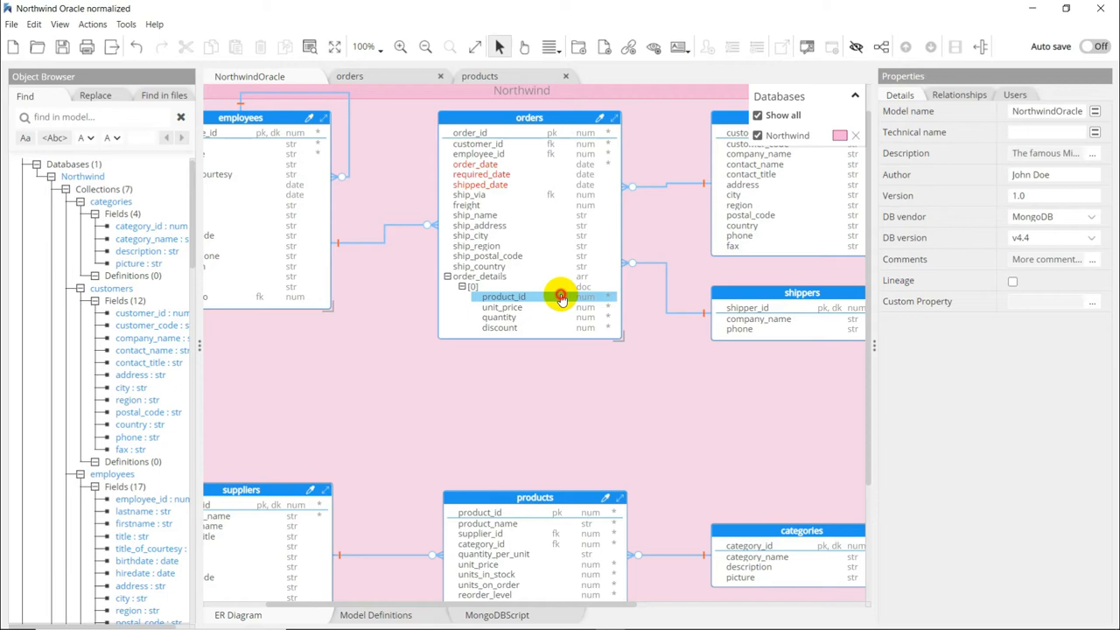
drag(561, 297, 514, 517)
Step: Apply Suggest Denormalization to the orders and products collections, favoring embedding as a sub-document in child
click(126, 24)
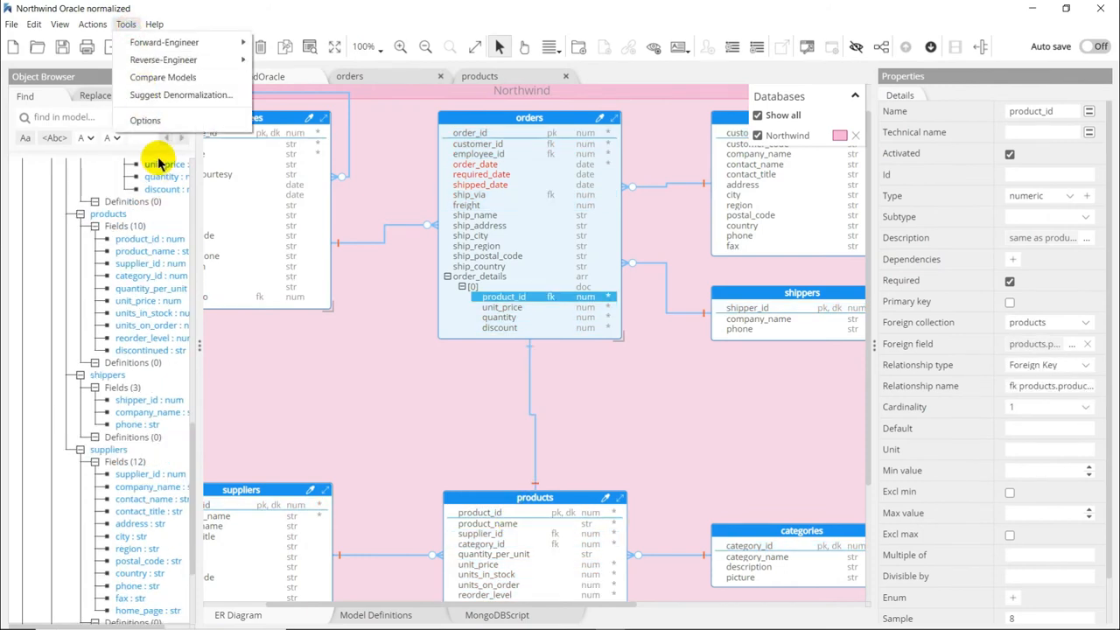
click(166, 98)
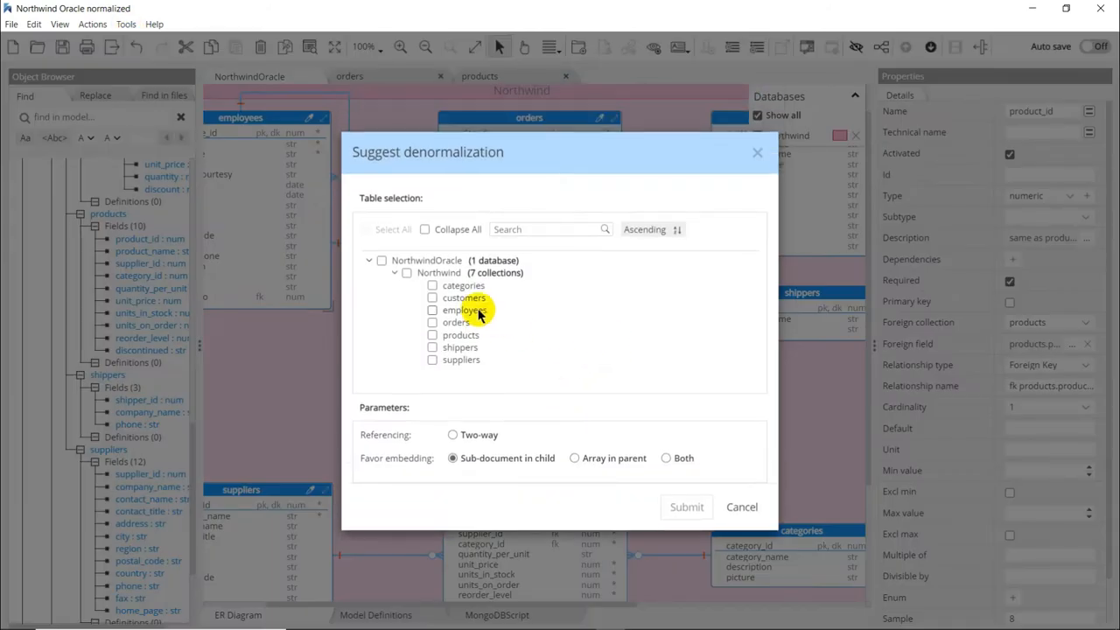
click(464, 322)
click(461, 336)
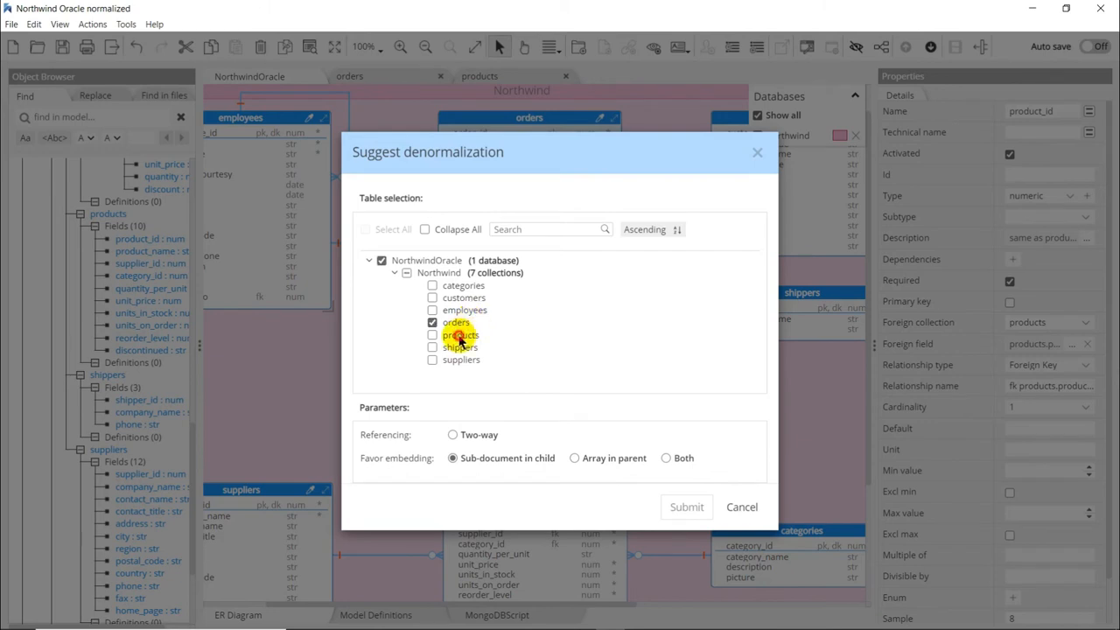
click(682, 516)
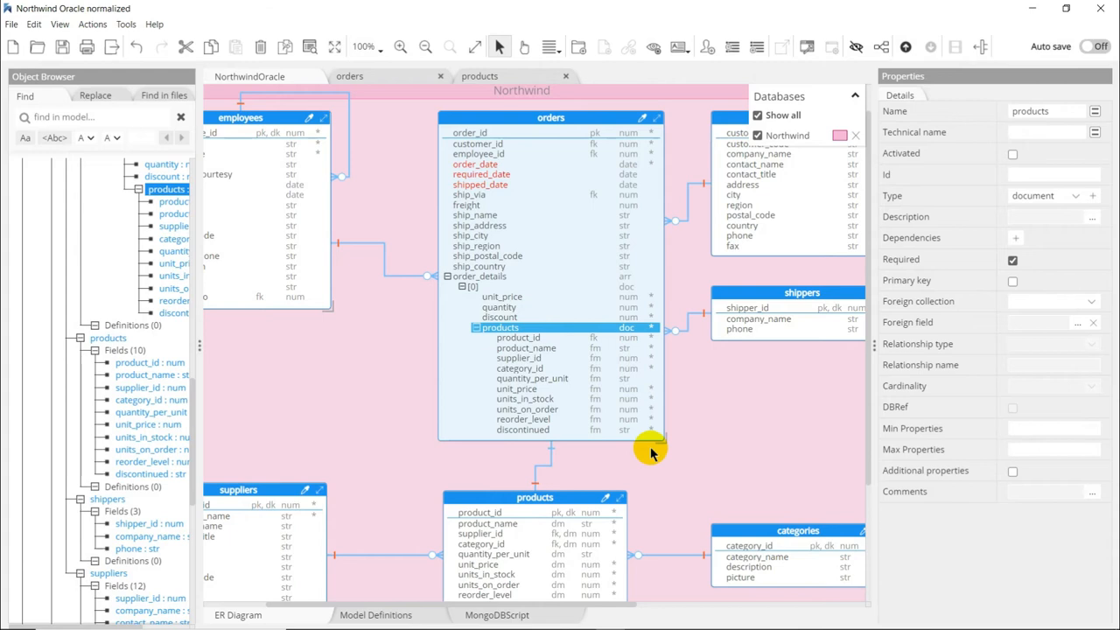
Step: Remove the fields units_in_stock, units_on_order, reorder_level and discontinued from the products sub-document in orders
click(556, 399)
shift+click(567, 430)
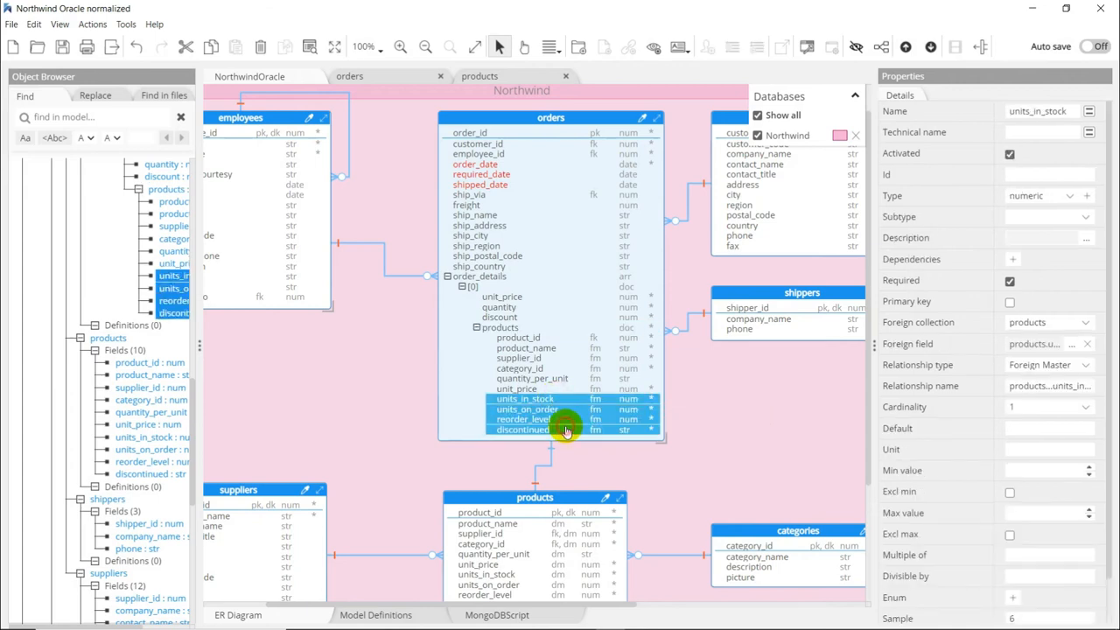
key(Delete)
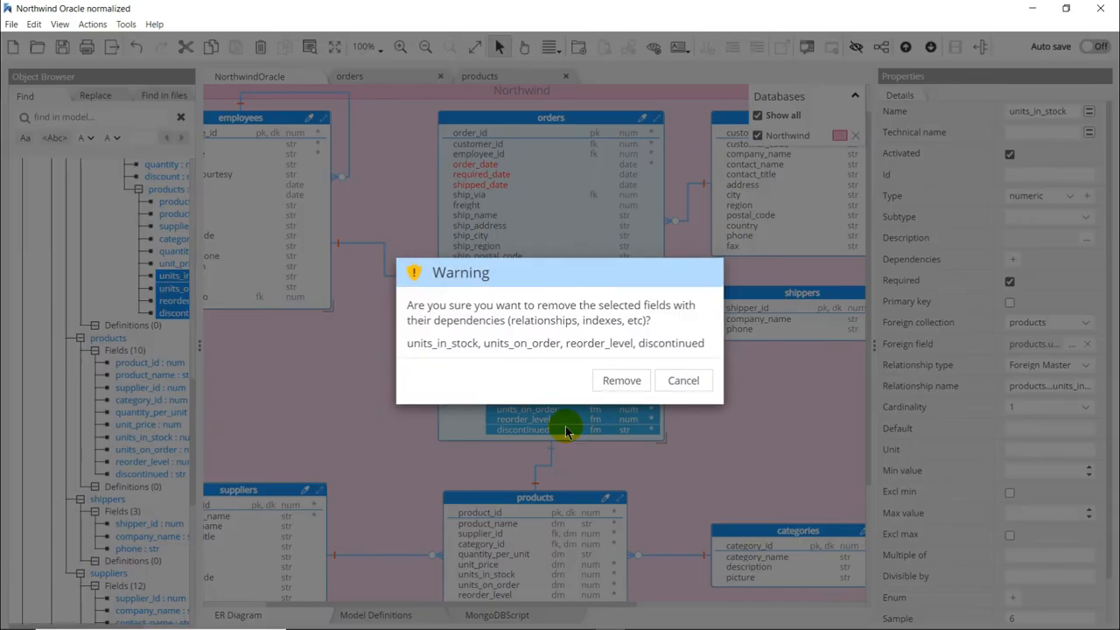
click(607, 383)
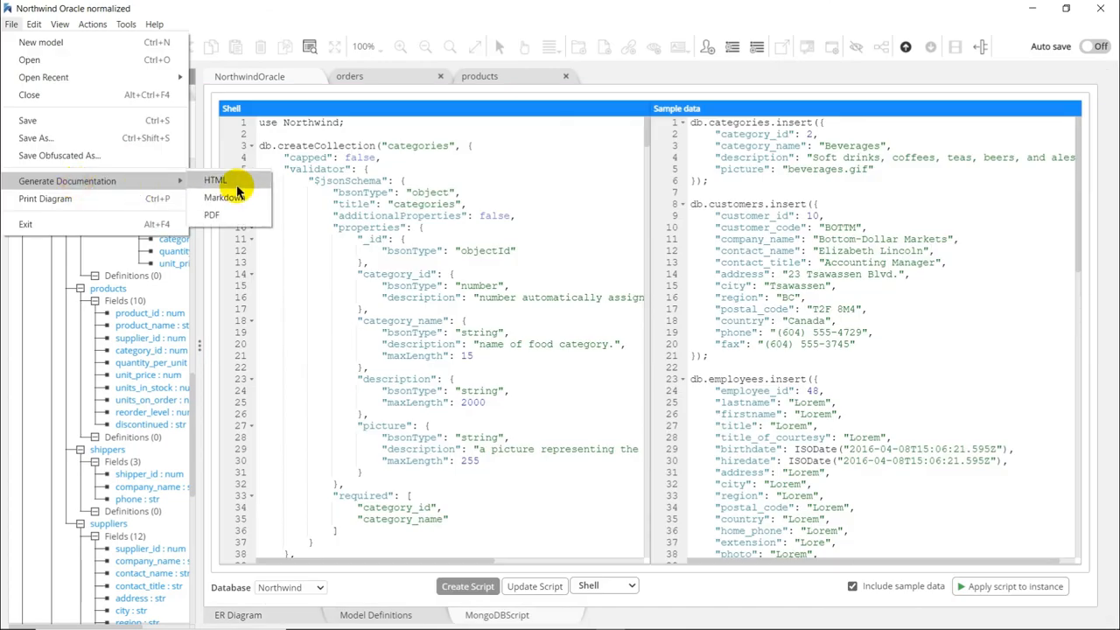
Step: Generate HTML documentation of the model as NorthwindOracle_documentation.html and look through it in the browser
click(237, 185)
click(683, 471)
click(524, 343)
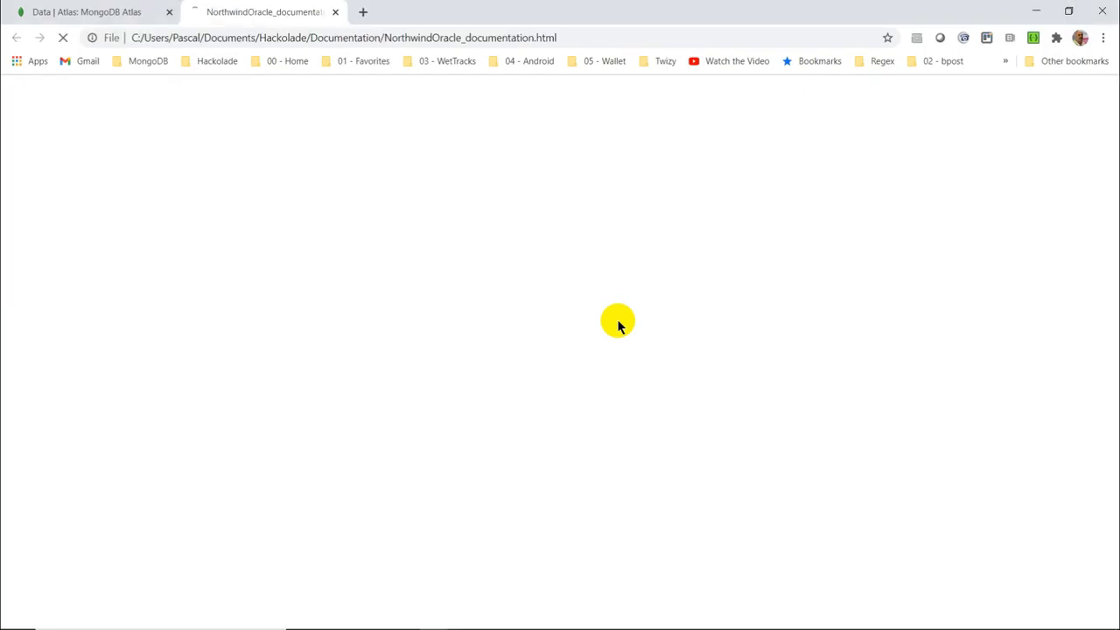
scroll(594, 262, down, 6)
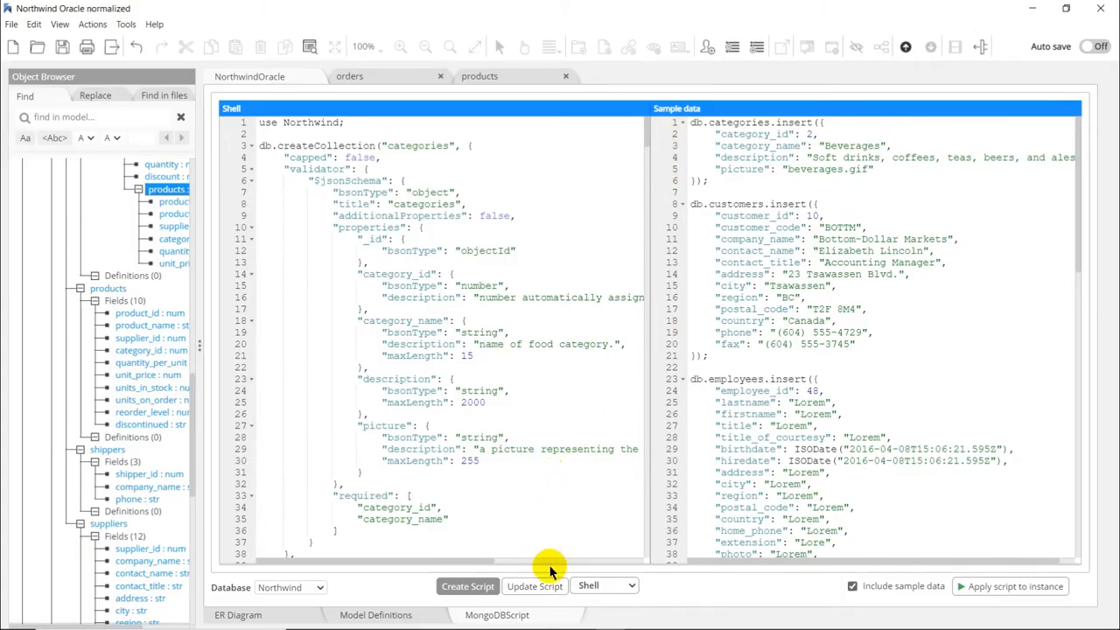
Step: Show the MongoDB creation script in JavaScript format
click(584, 586)
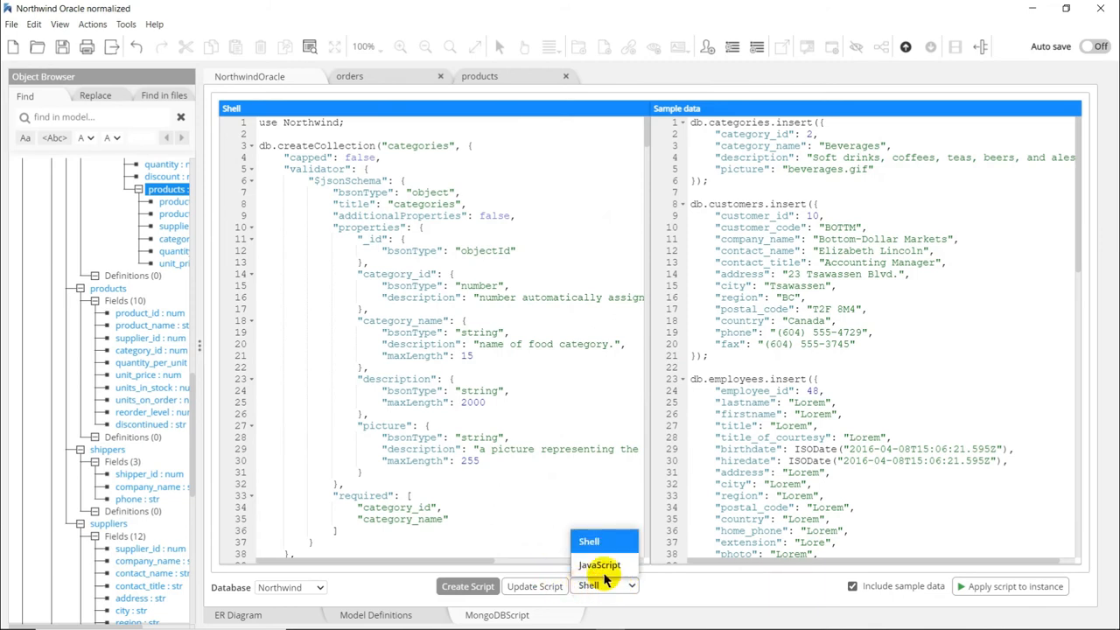
click(600, 565)
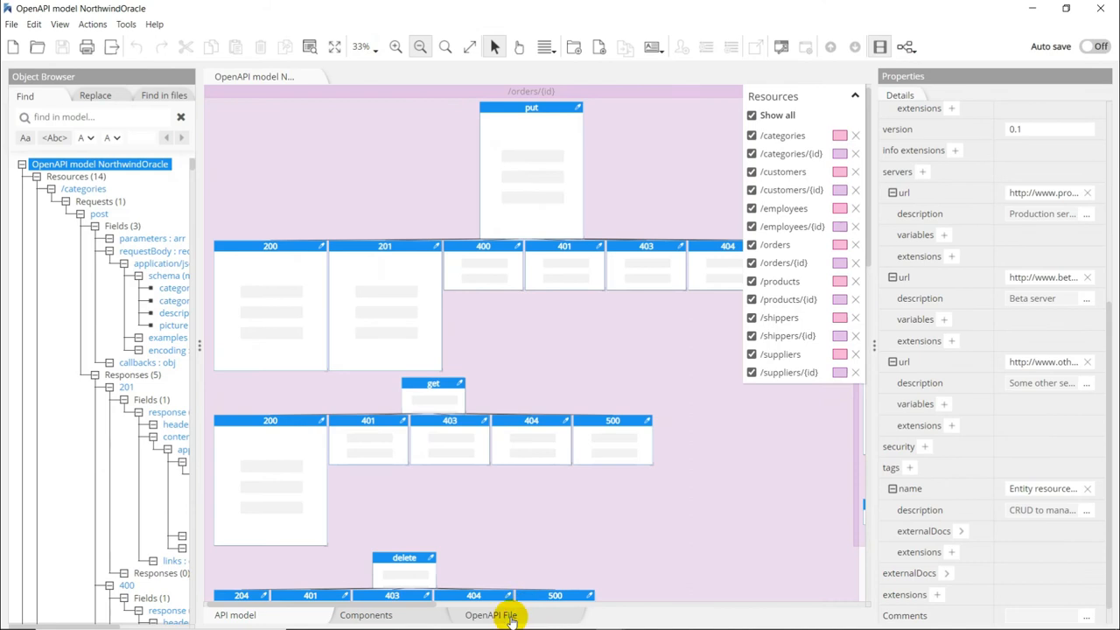
Step: Open the OpenAPI file of the NorthwindOracle API model and examine the Entity resource section in the interactive API preview
click(493, 615)
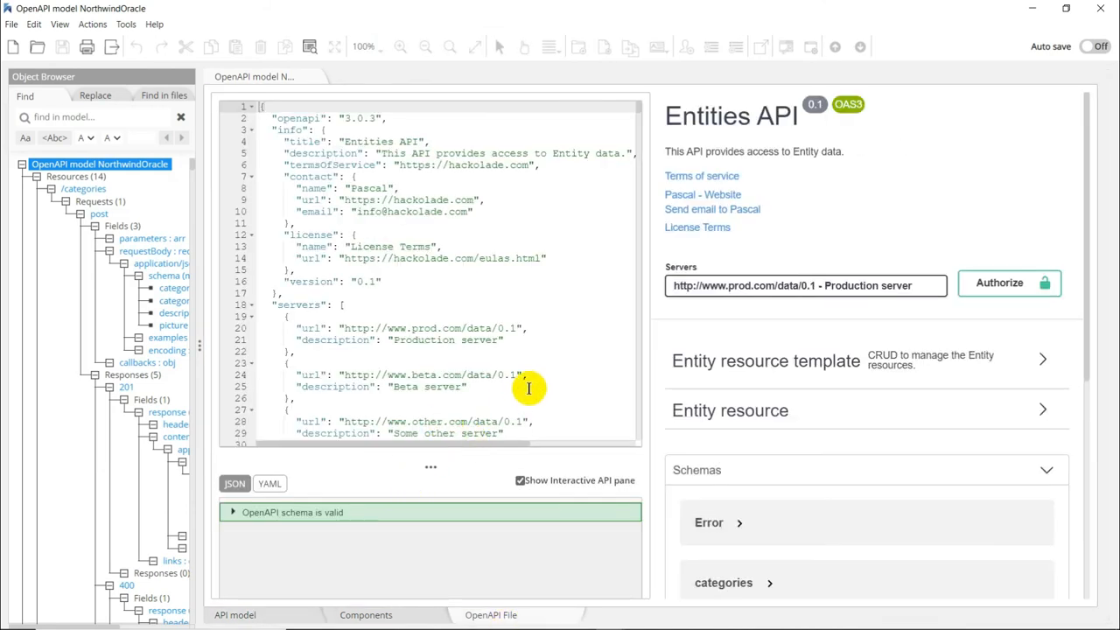
scroll(762, 243, down, 1)
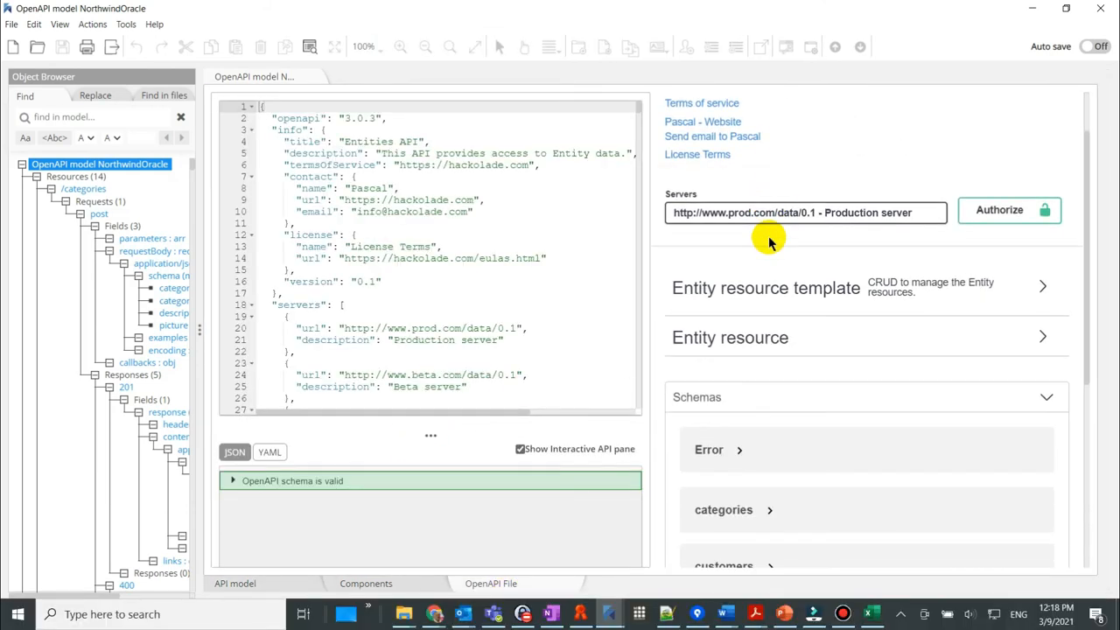
click(1042, 346)
scroll(939, 320, down, 4)
scroll(937, 320, down, 5)
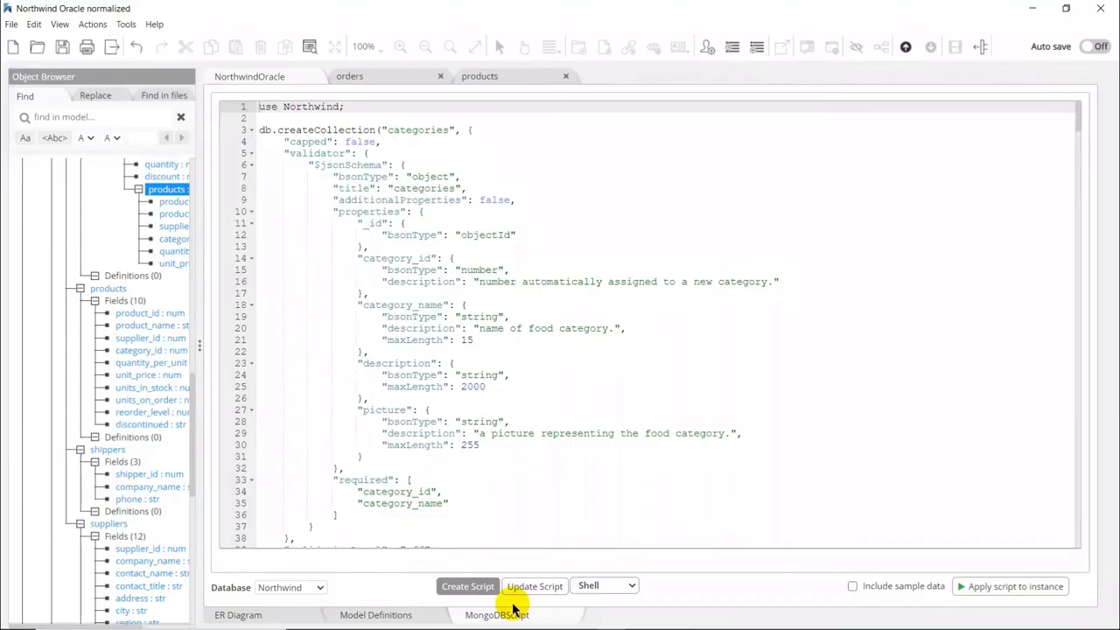
Step: Include sample data in the shell script and apply it to the instance through the first Atlas Virginia connection
click(852, 586)
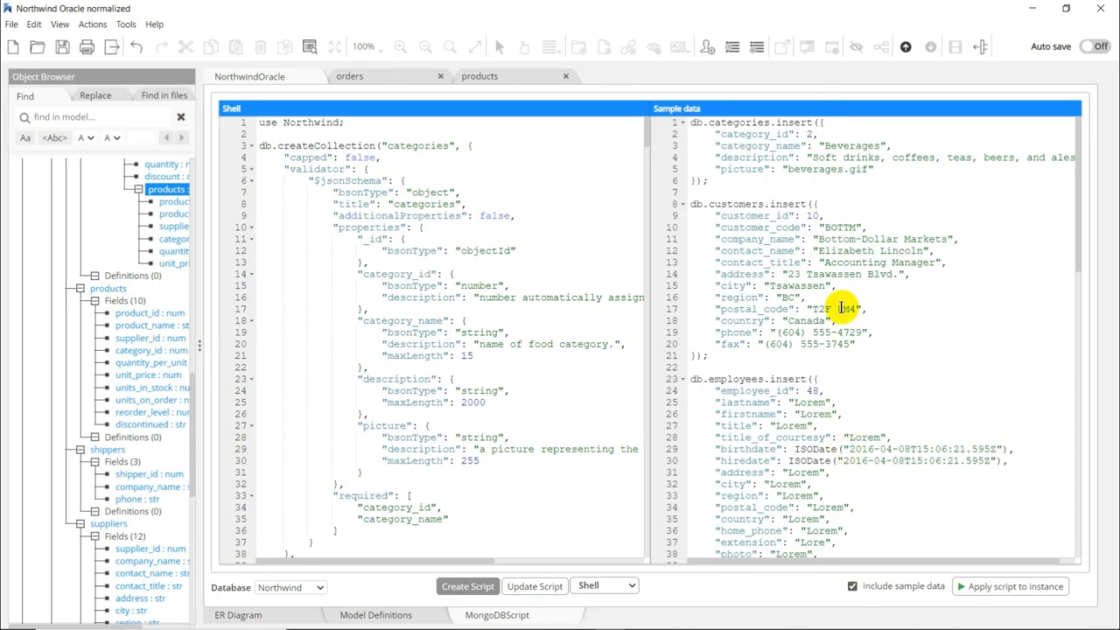
click(993, 589)
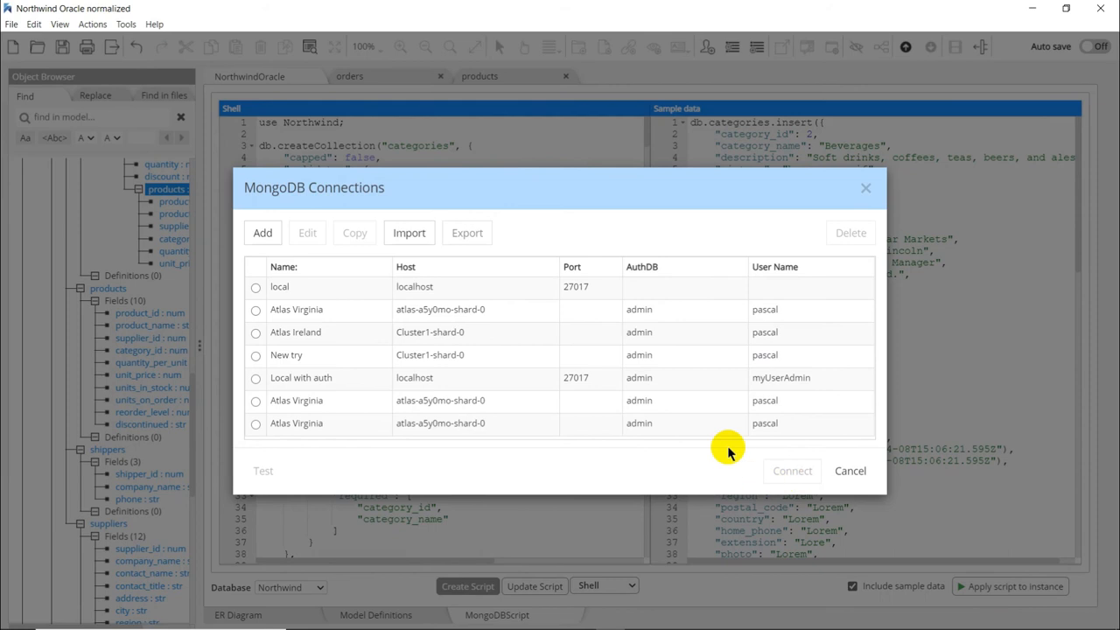
click(502, 304)
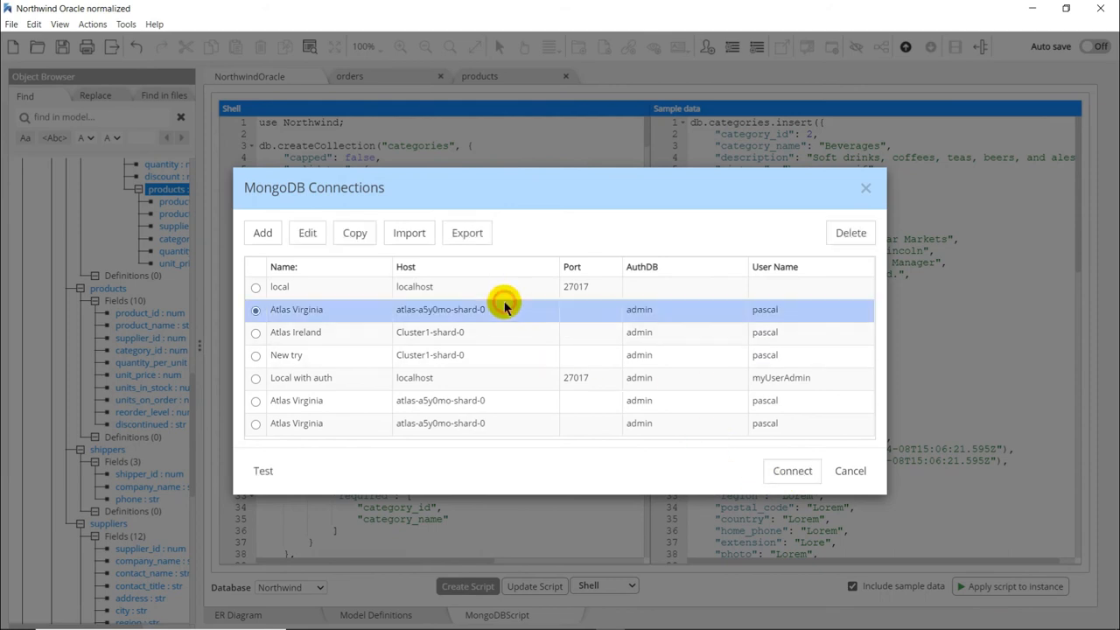
click(792, 473)
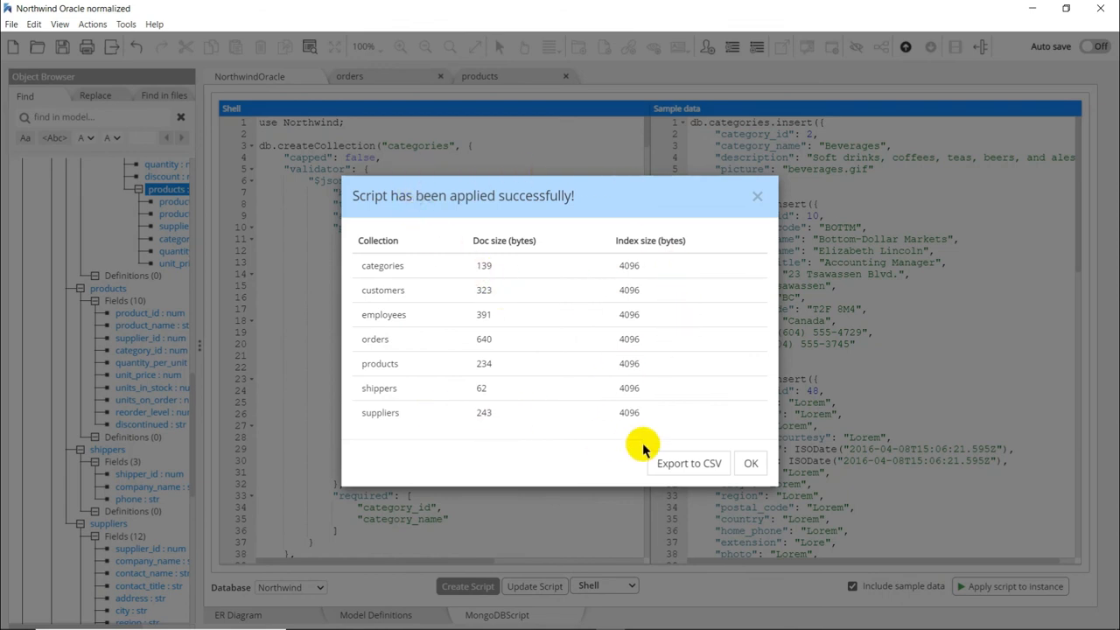
Step: Export the collection sizes as NorthwindOracle size estimate.csv and review cells A1:D8 of the file in Excel
click(665, 463)
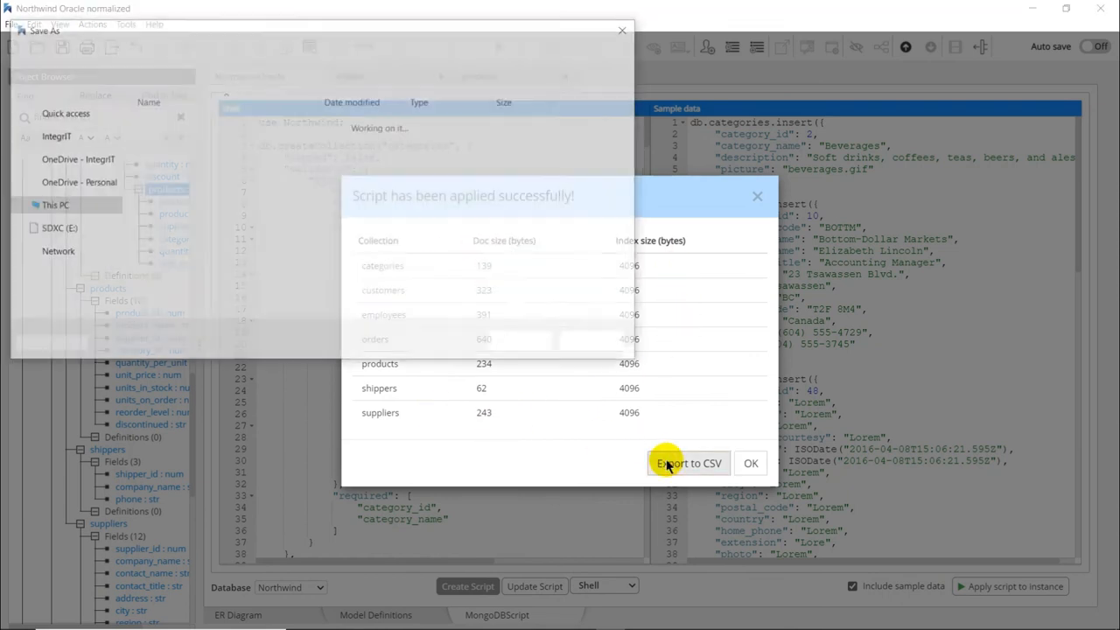
click(512, 342)
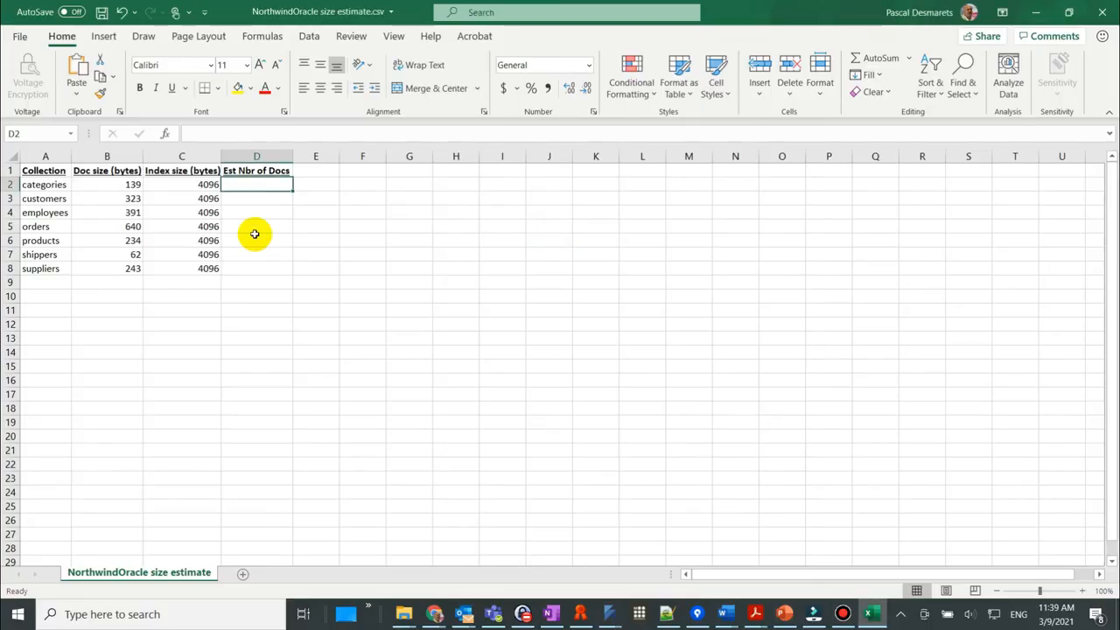
click(31, 170)
drag(30, 171, 254, 265)
click(260, 184)
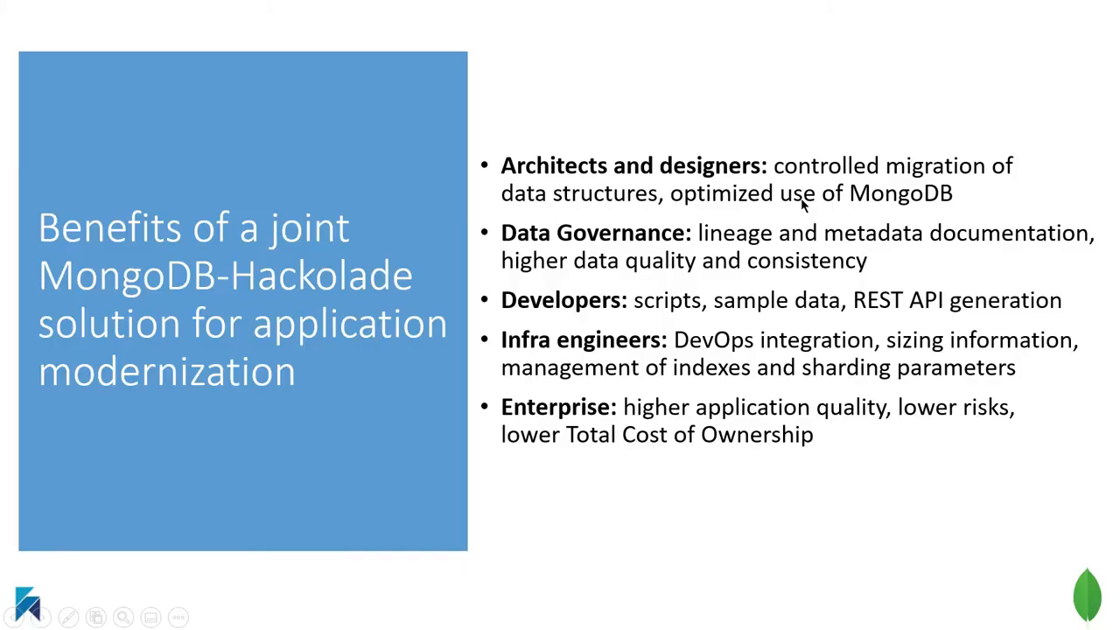